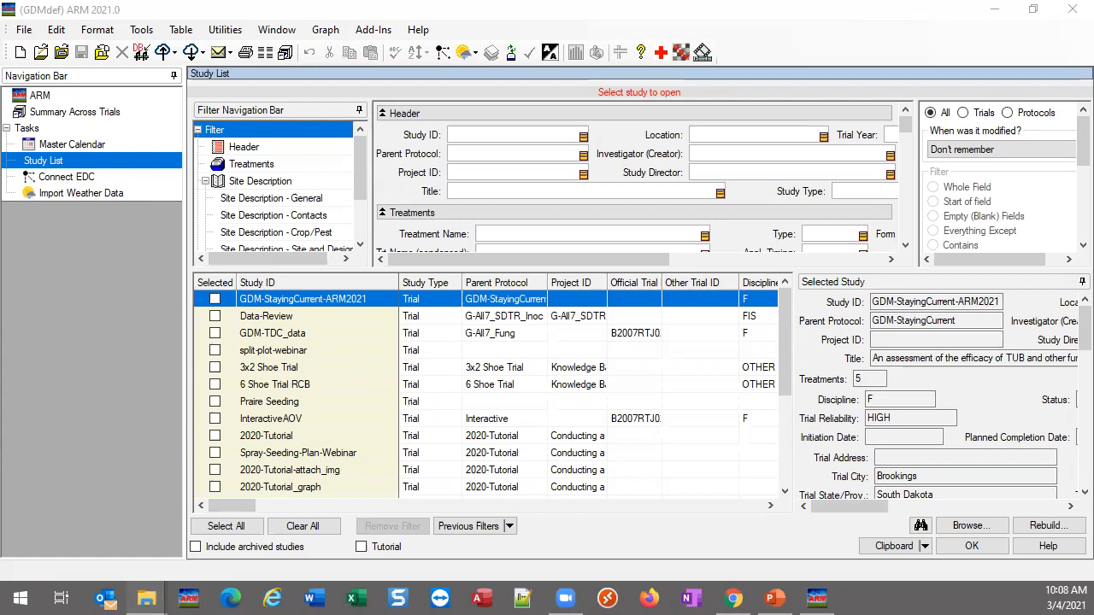
# Open the trial file Custom Weather Connection.dat0 from the Weather folder
pyautogui.click(75, 269)
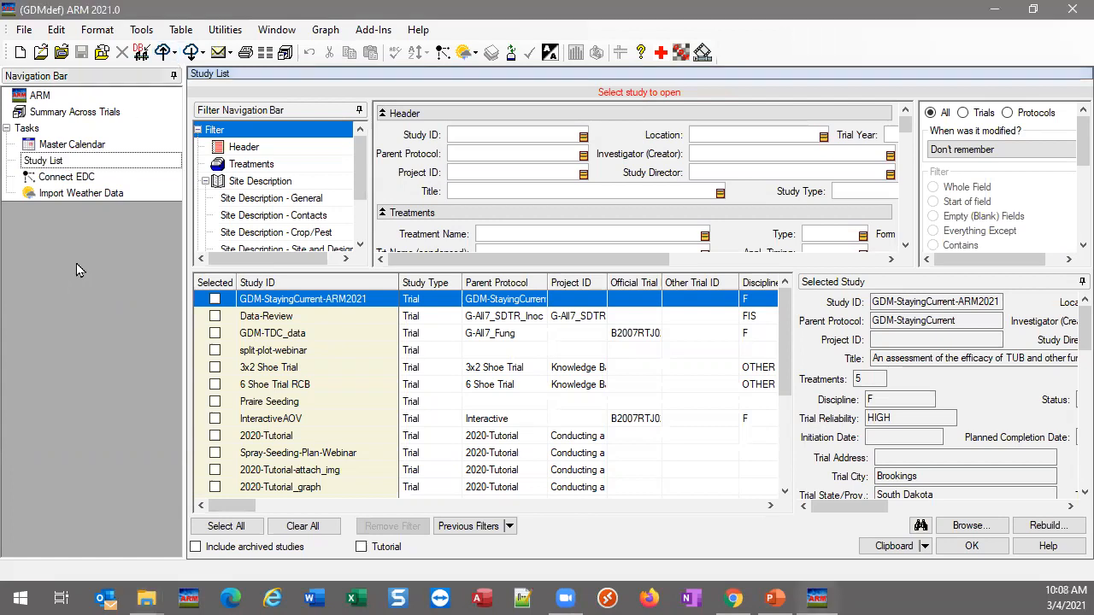
pyautogui.hotkey('ctrl', 'o')
pyautogui.write('C:\\Users\\Matt\\Desktop\\TRAINING\\Webinars\\Events\\Weather')
pyautogui.press('Return')
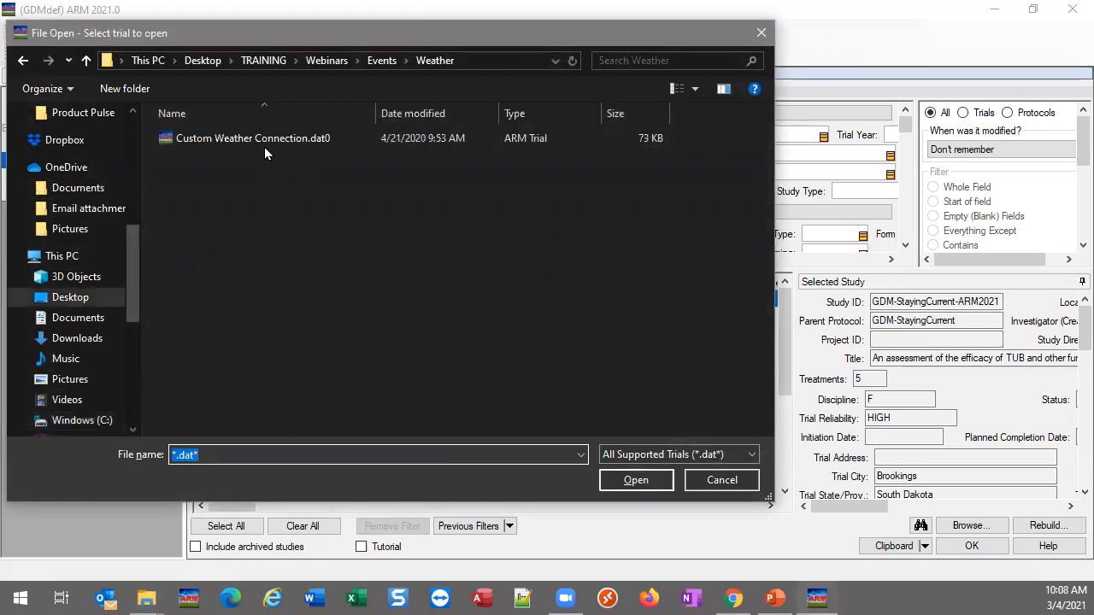
pyautogui.click(264, 138)
pyautogui.press('Return')
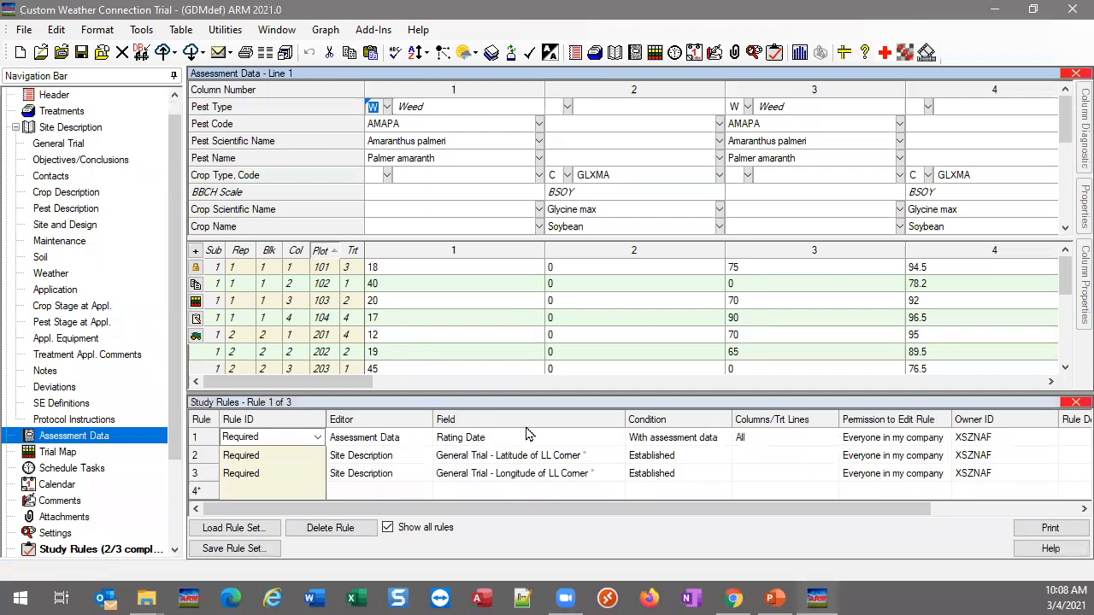
# Close the study rules and show the Weather section of the trial's site description
pyautogui.click(1074, 402)
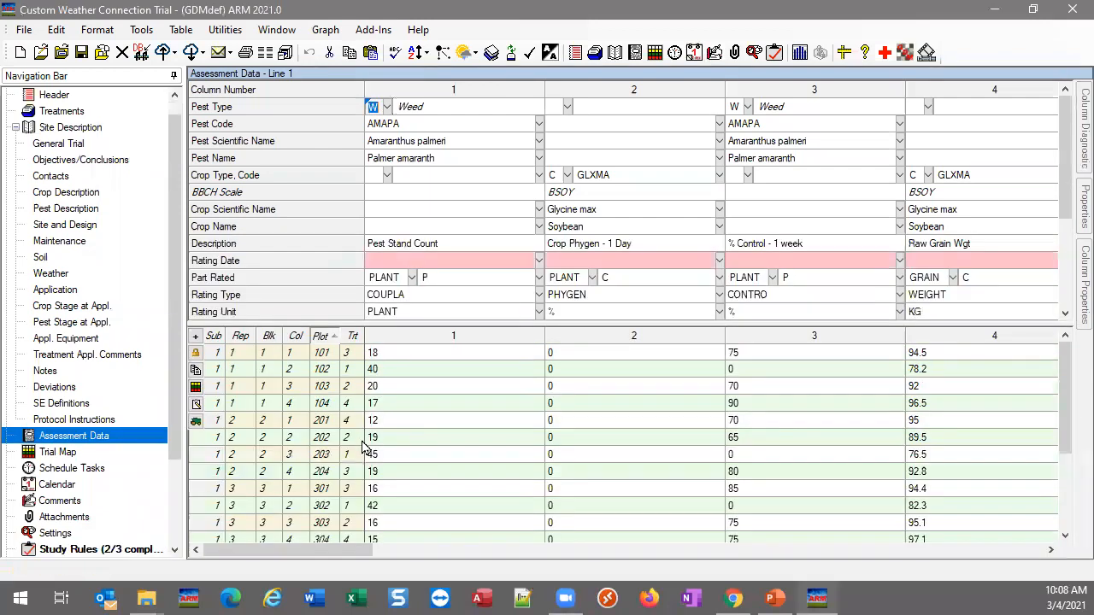
pyautogui.click(41, 274)
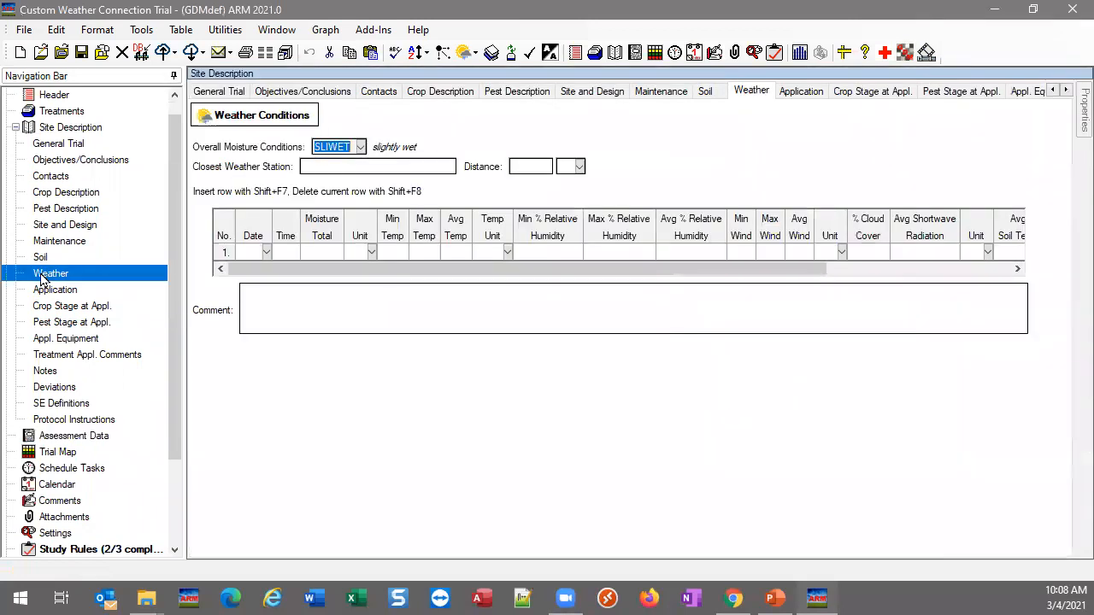
pyautogui.click(331, 268)
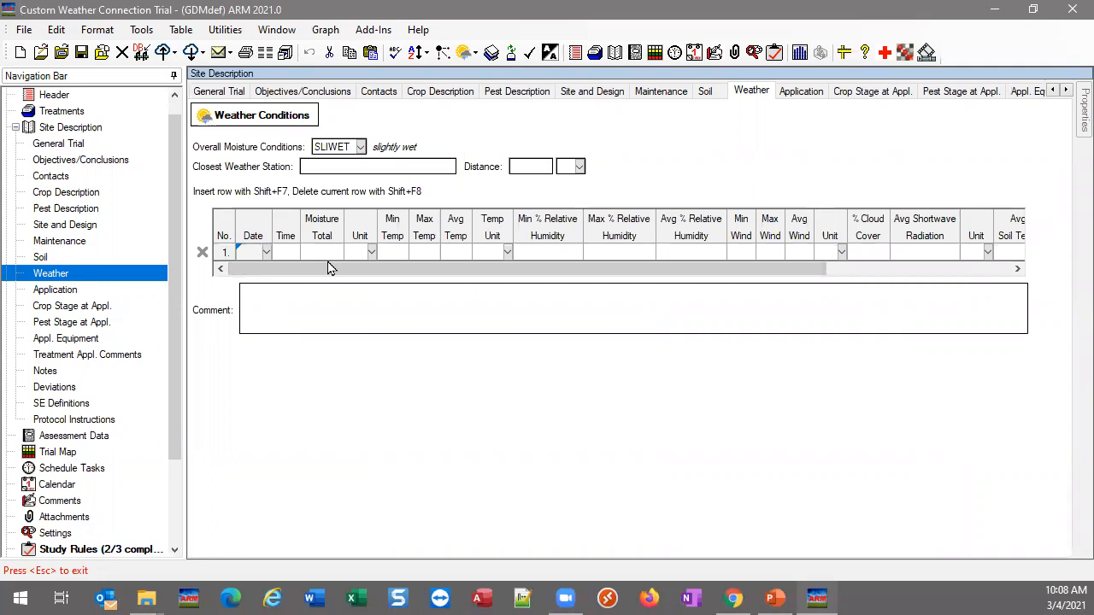
pyautogui.press('Escape')
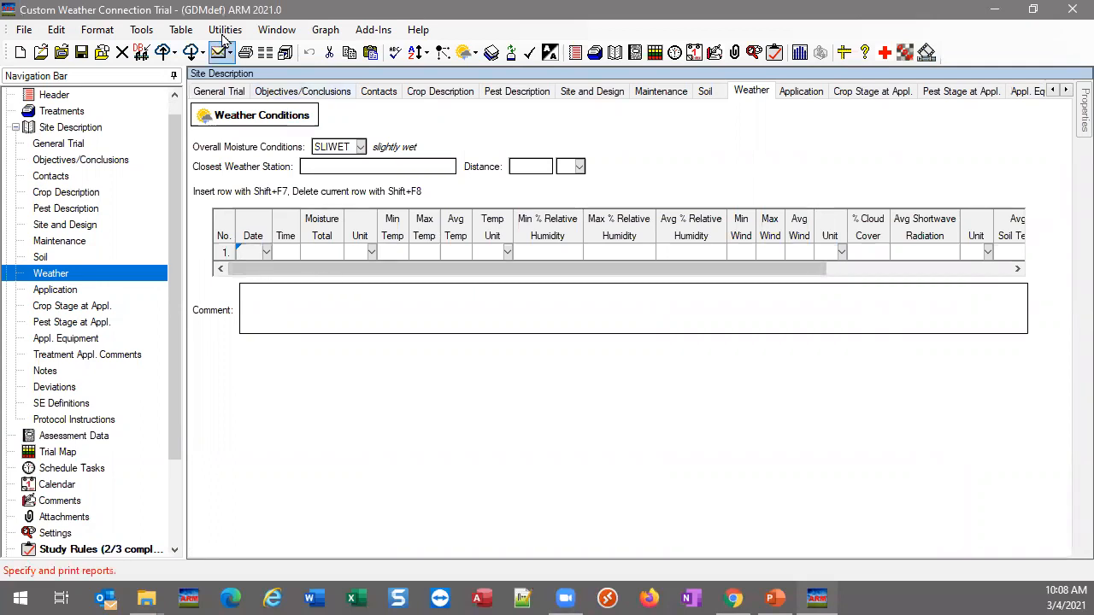
# Start a weather data import with the MyLocalStation-Daily connection and review that connection's import settings
pyautogui.click(465, 53)
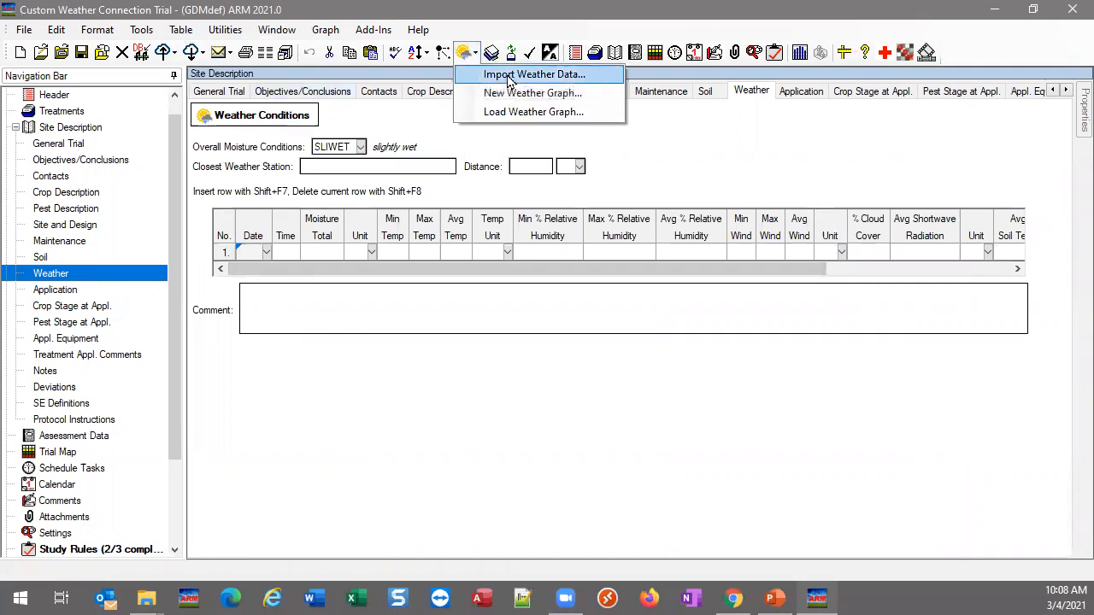
pyautogui.click(508, 76)
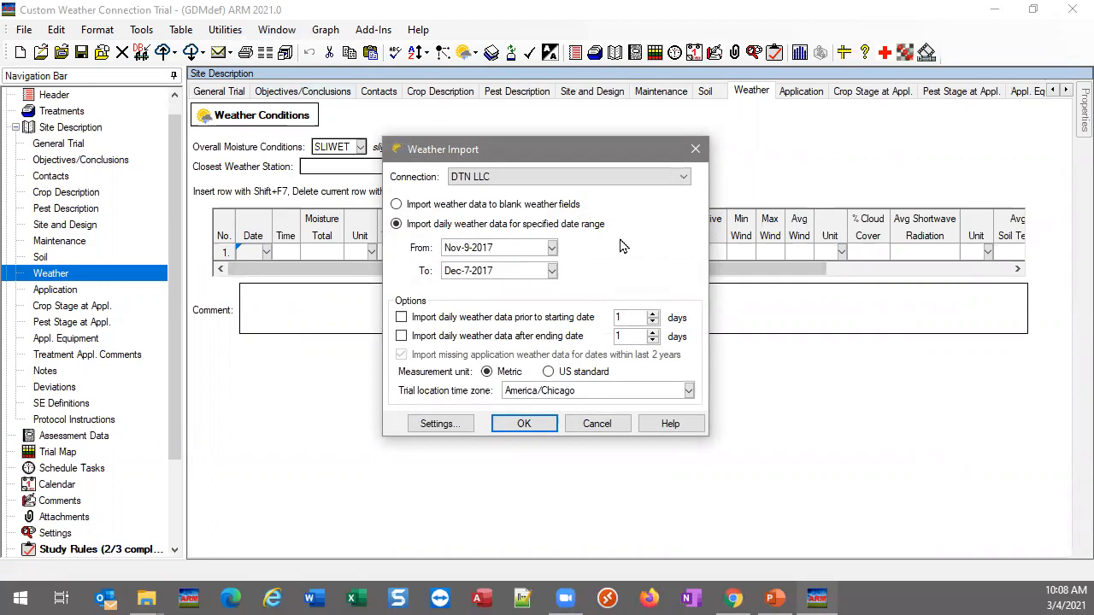
pyautogui.click(622, 179)
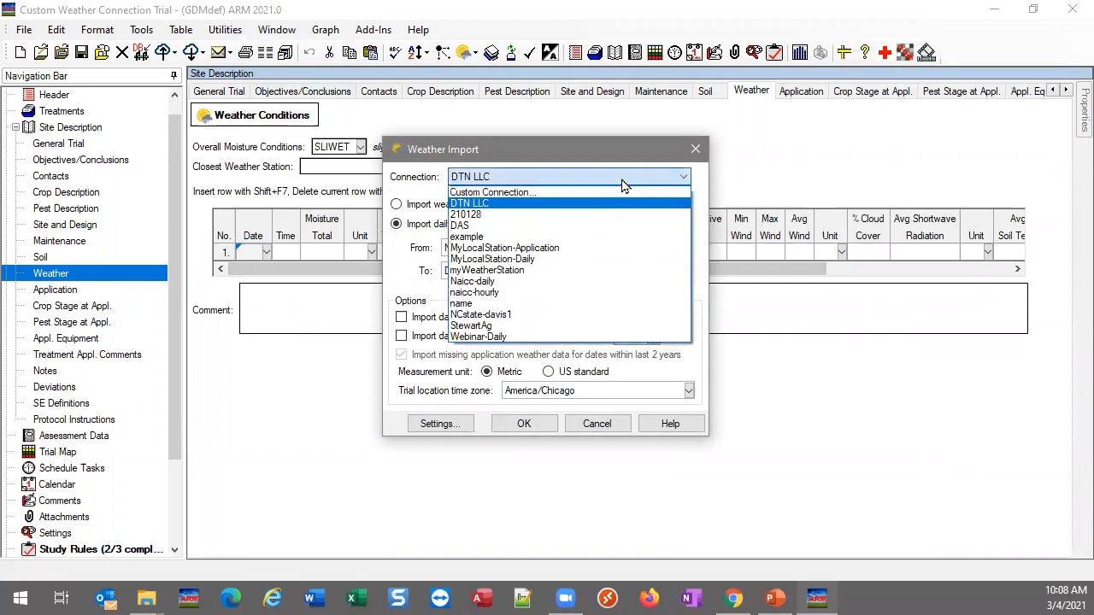
pyautogui.click(479, 259)
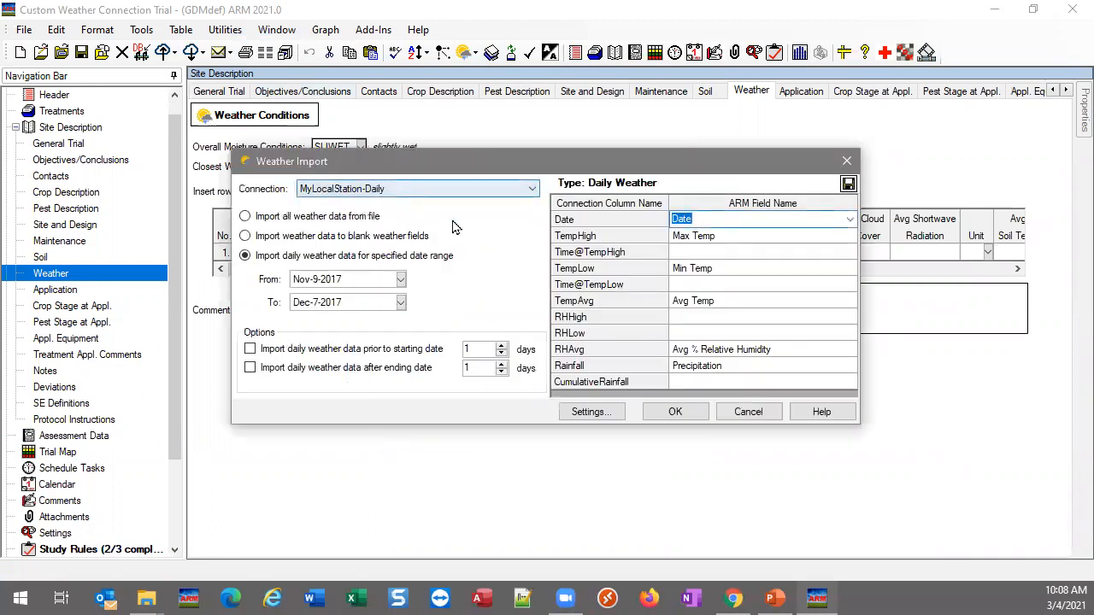
pyautogui.click(593, 419)
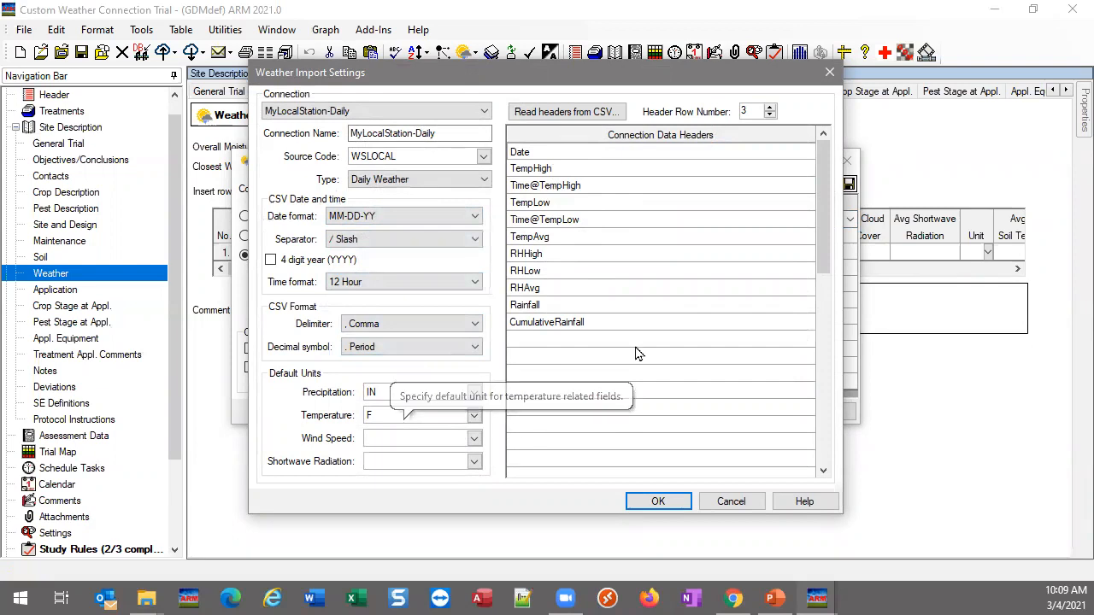
pyautogui.click(656, 502)
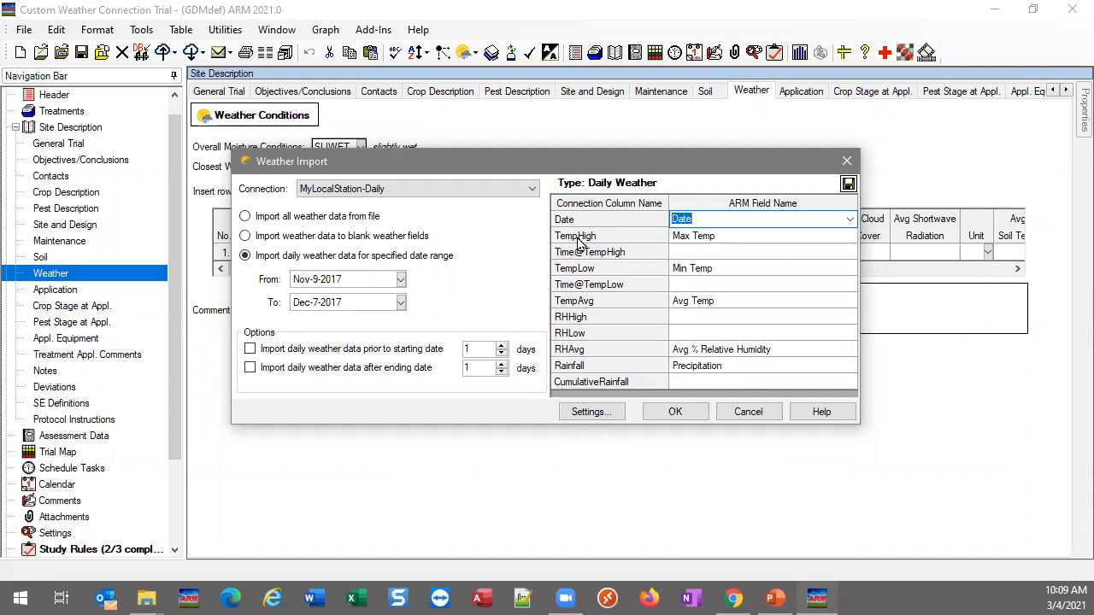
# Check the column-to-field mapping and import daily weather for Nov-9-2017 to Dec-7-2017 from DailyExport-2.csv in the Weather folder
pyautogui.click(742, 239)
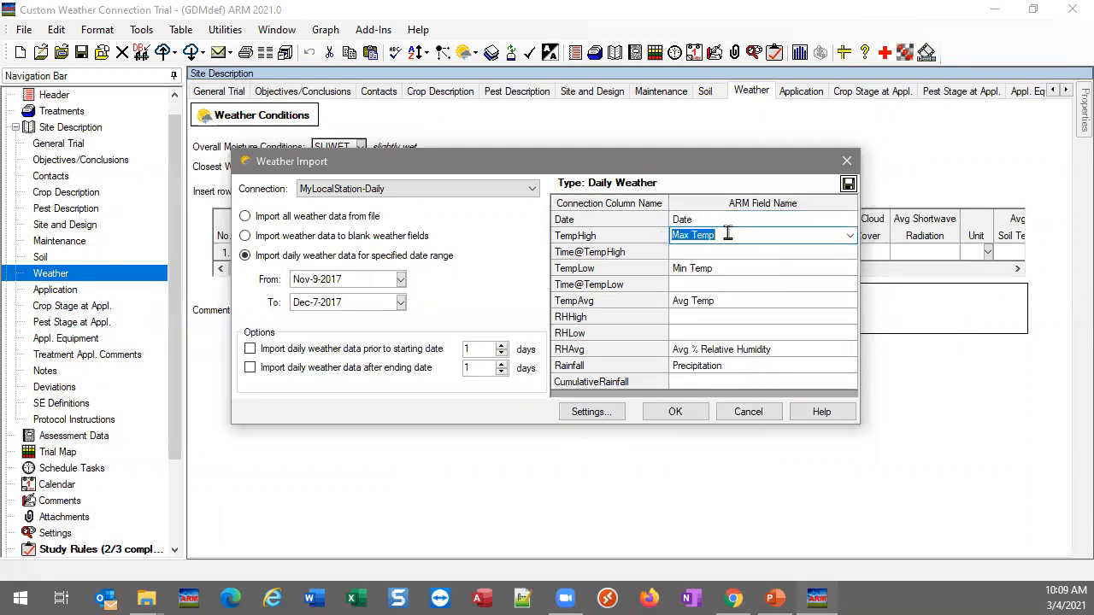
pyautogui.moveTo(700, 164); pyautogui.dragTo(692, 316)
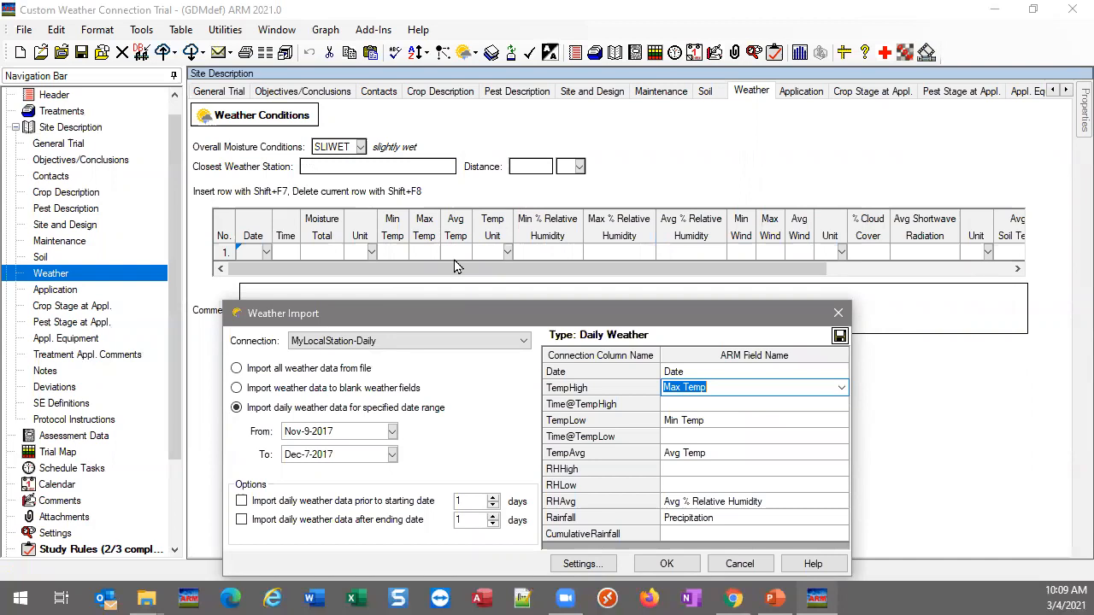
pyautogui.moveTo(517, 300); pyautogui.dragTo(553, 137)
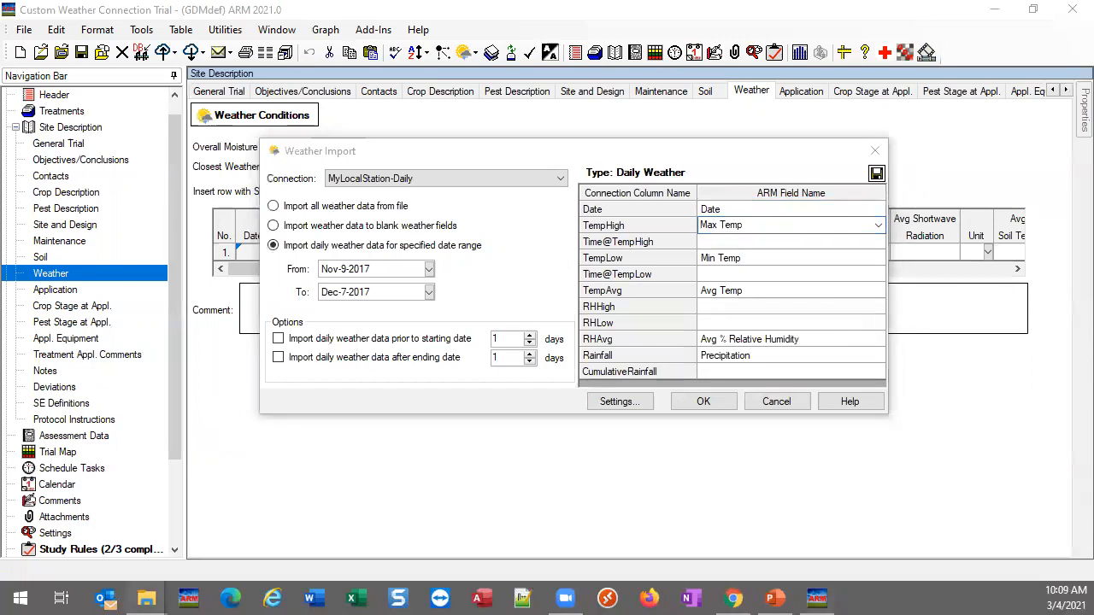
pyautogui.click(720, 402)
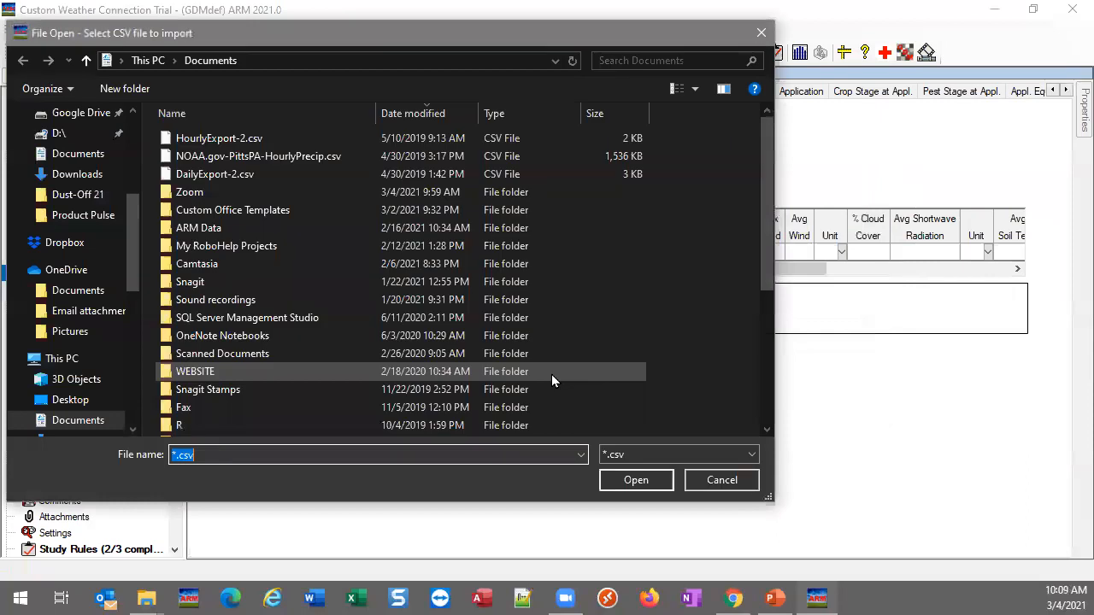
pyautogui.write('C:\\Users\\Matt\\Desktop\\TRAINING\\Webinars\\Events\\Weather')
pyautogui.press('Return')
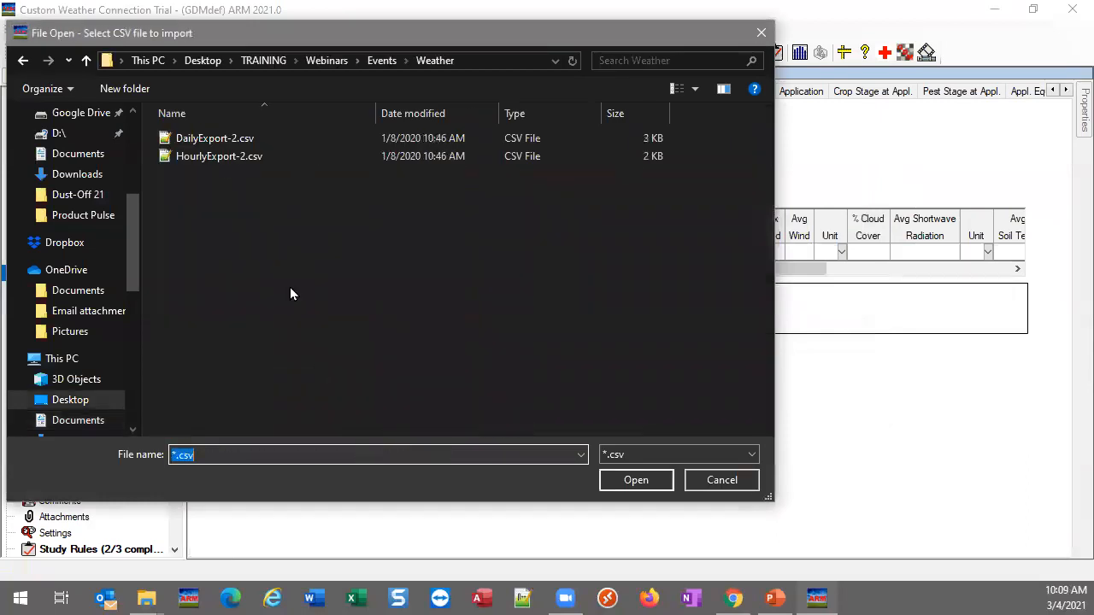
pyautogui.click(215, 143)
pyautogui.click(636, 479)
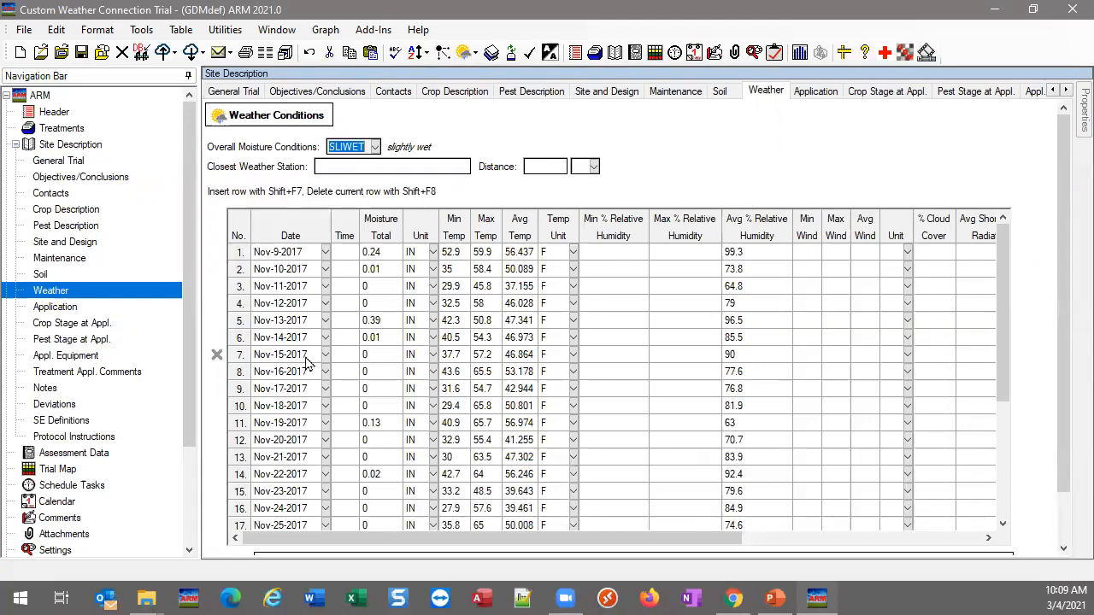
pyautogui.scroll(-4, 447, 413)
pyautogui.scroll(4, 454, 424)
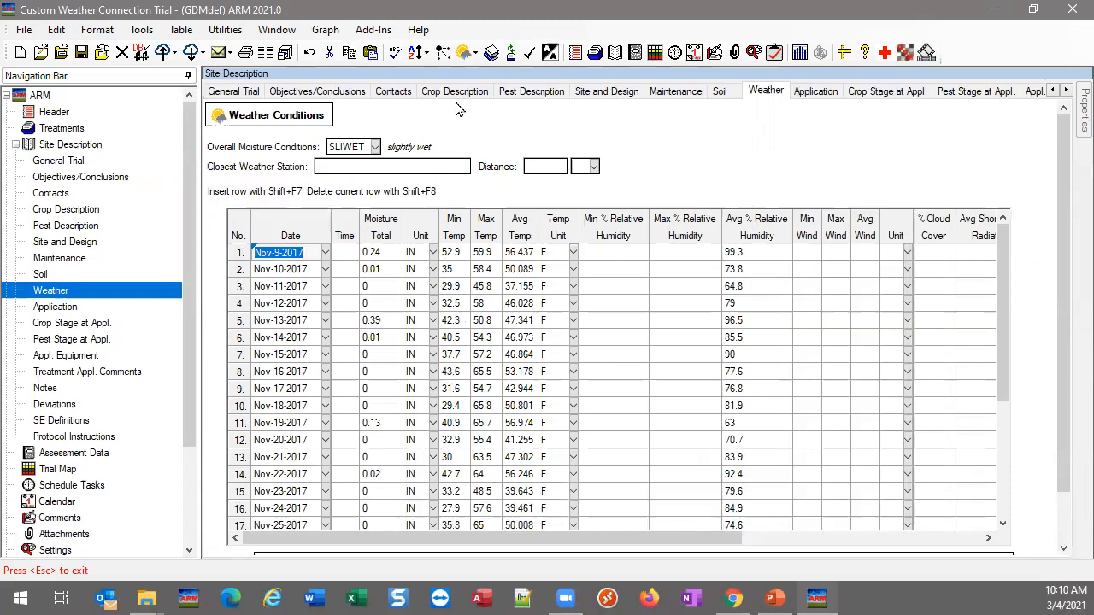
# Start a new weather graph and set the first data series of Graph 1 to Avg Temp
pyautogui.click(462, 53)
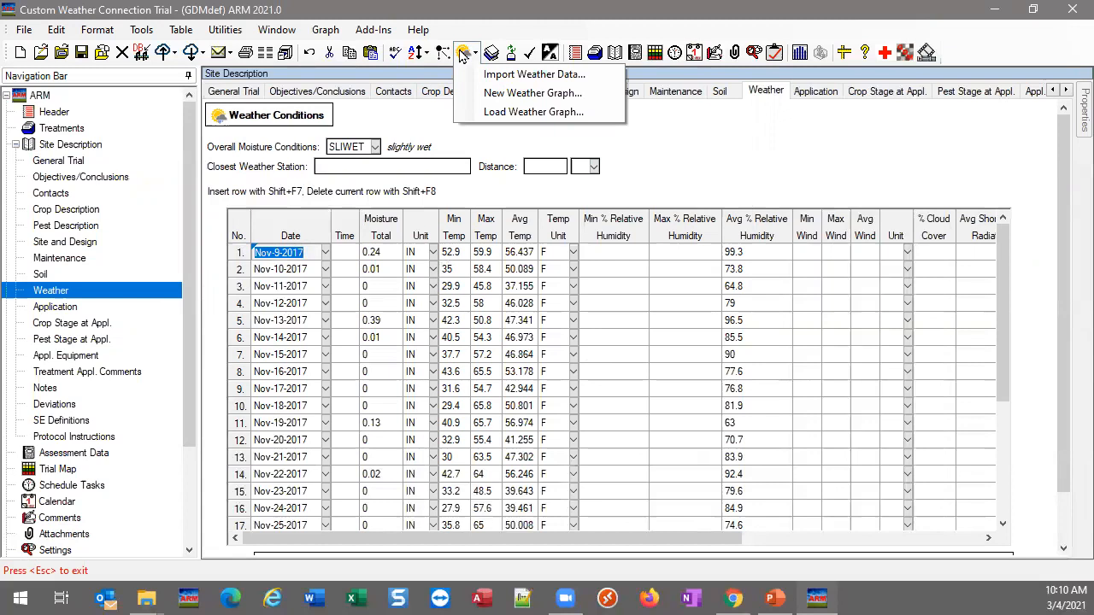
pyautogui.click(498, 93)
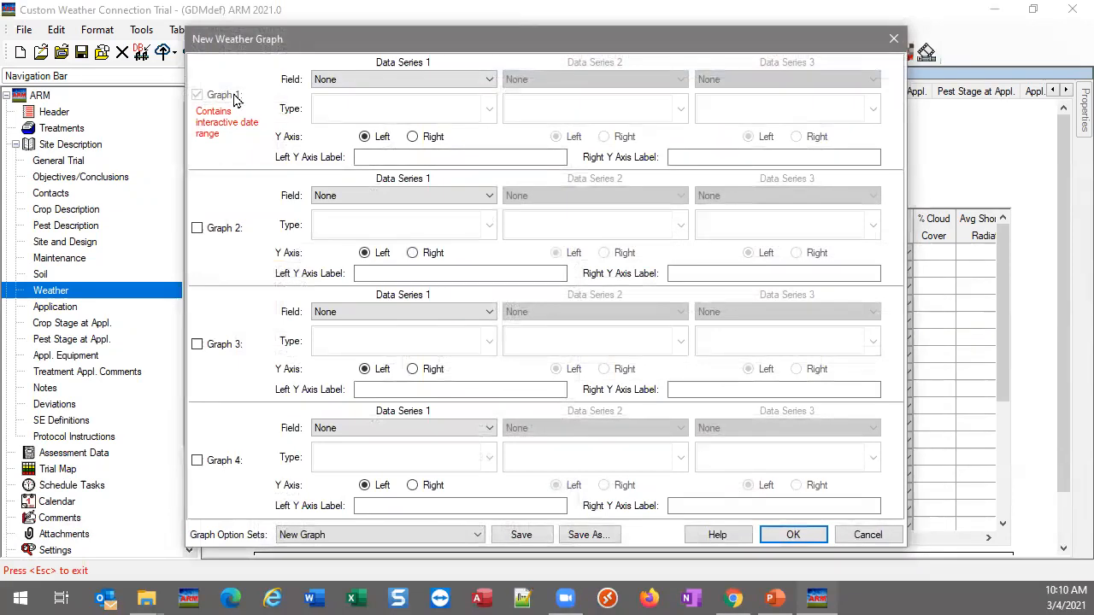
pyautogui.click(396, 79)
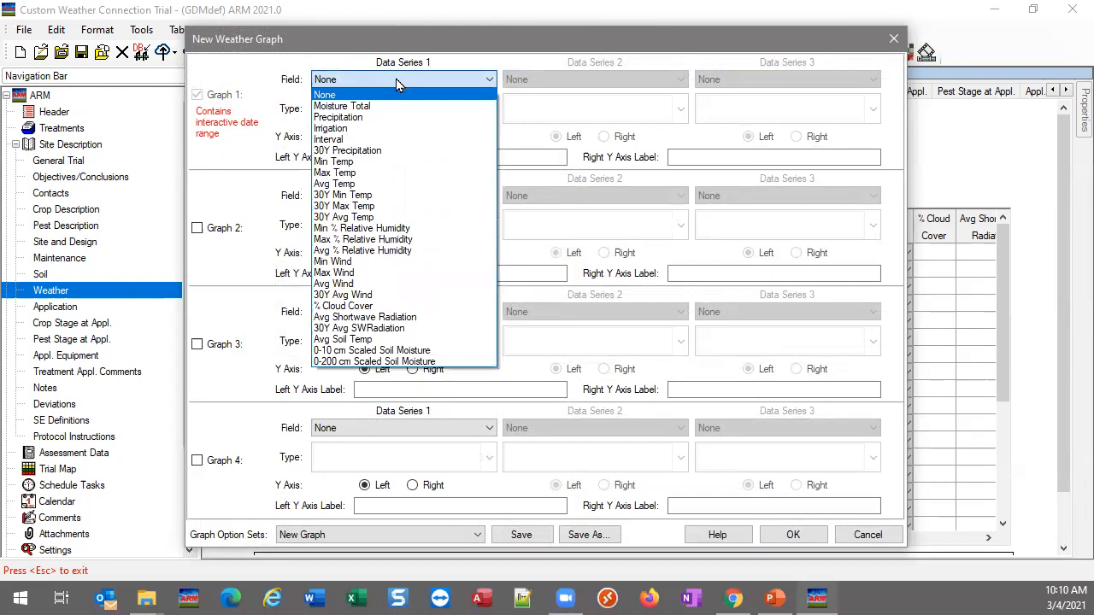
pyautogui.click(340, 185)
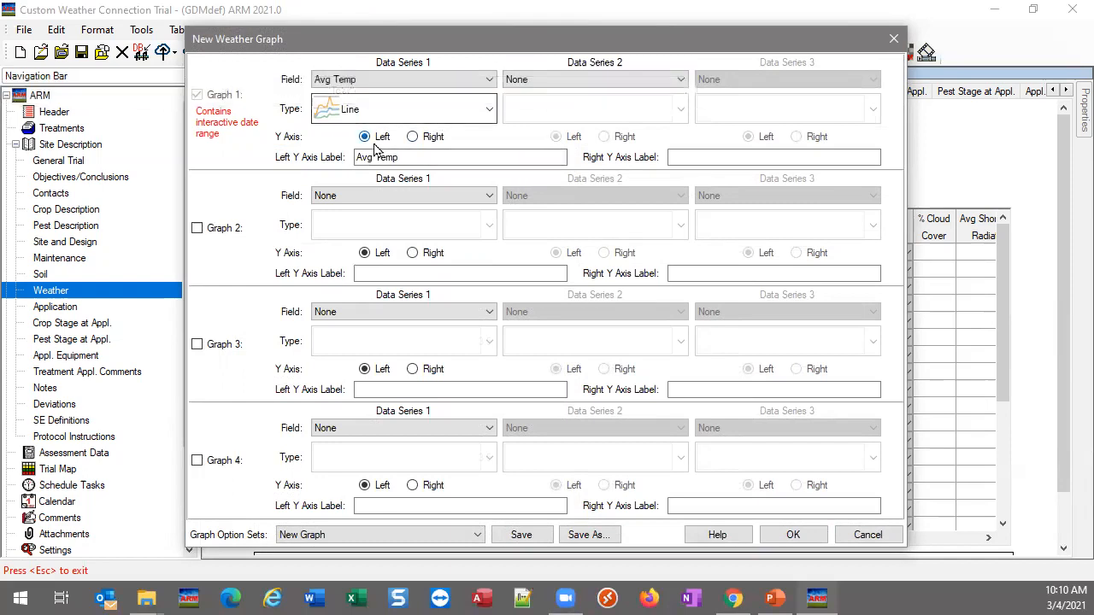
pyautogui.click(413, 160)
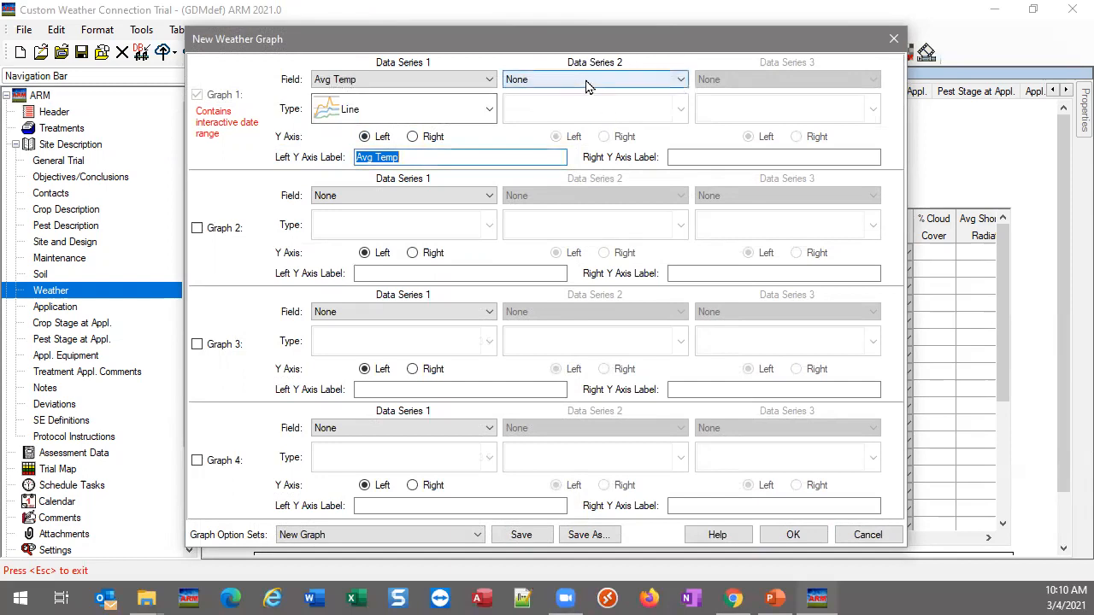
# Enable Graph 2 with Precipitation as a Line (Total) series and generate the weather graphs
pyautogui.click(219, 227)
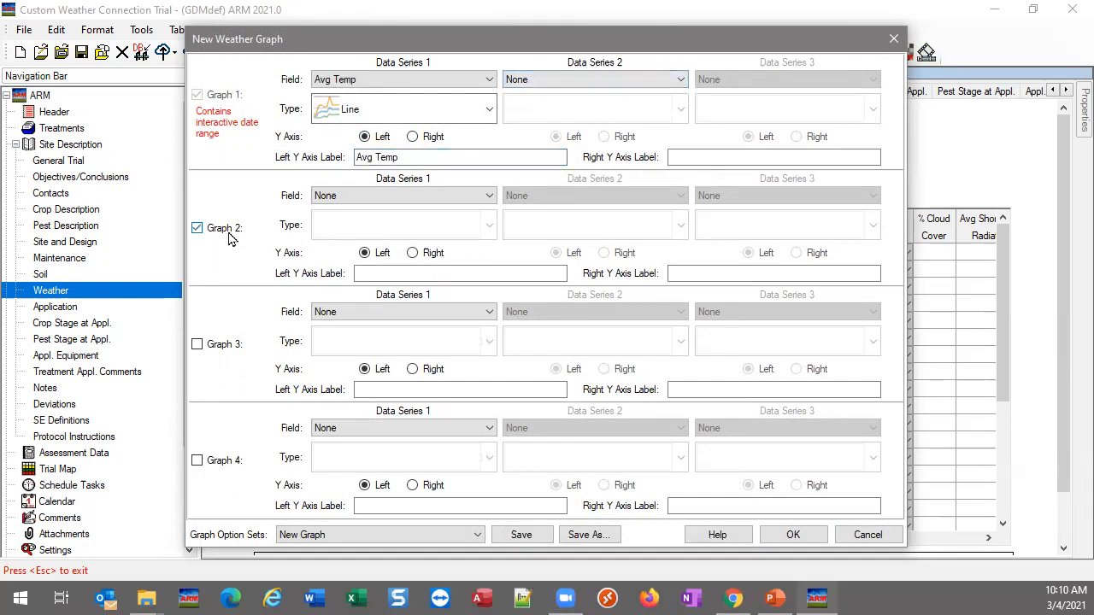
pyautogui.click(368, 196)
pyautogui.click(365, 233)
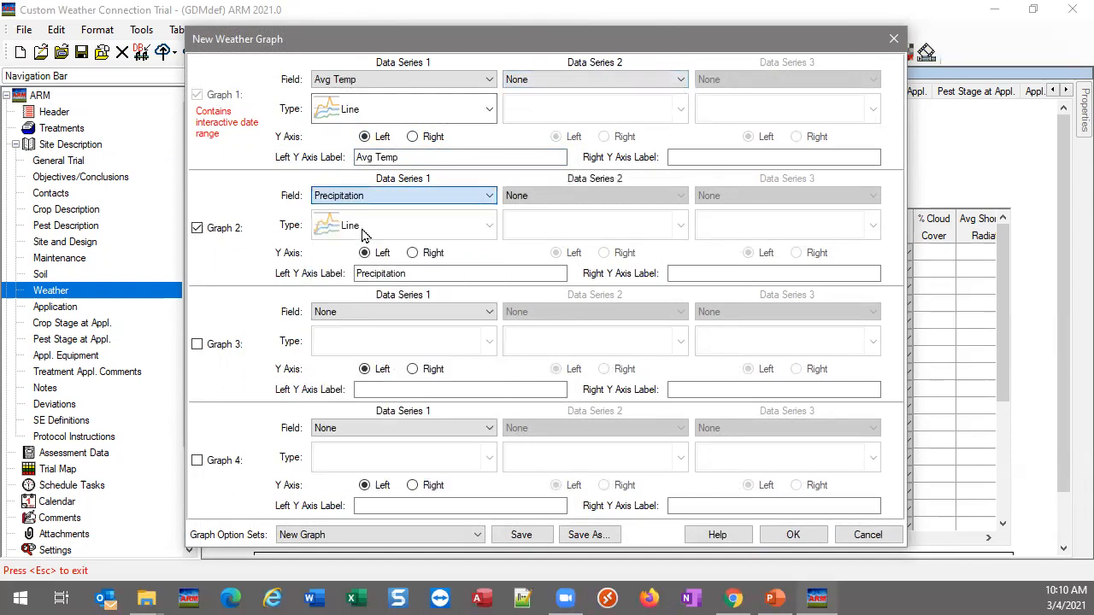
pyautogui.click(452, 227)
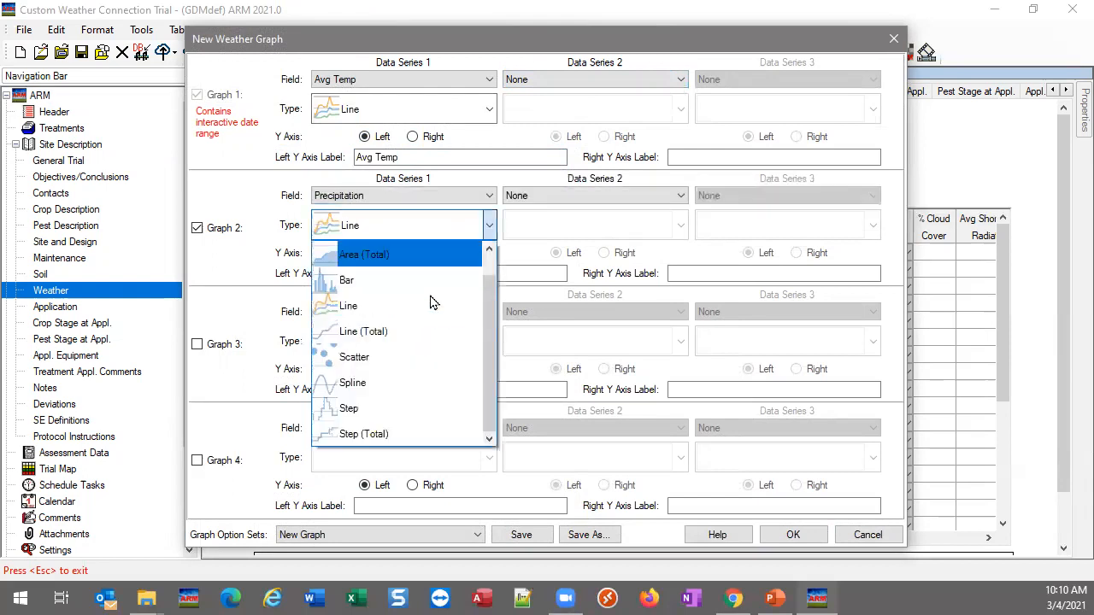
pyautogui.click(359, 335)
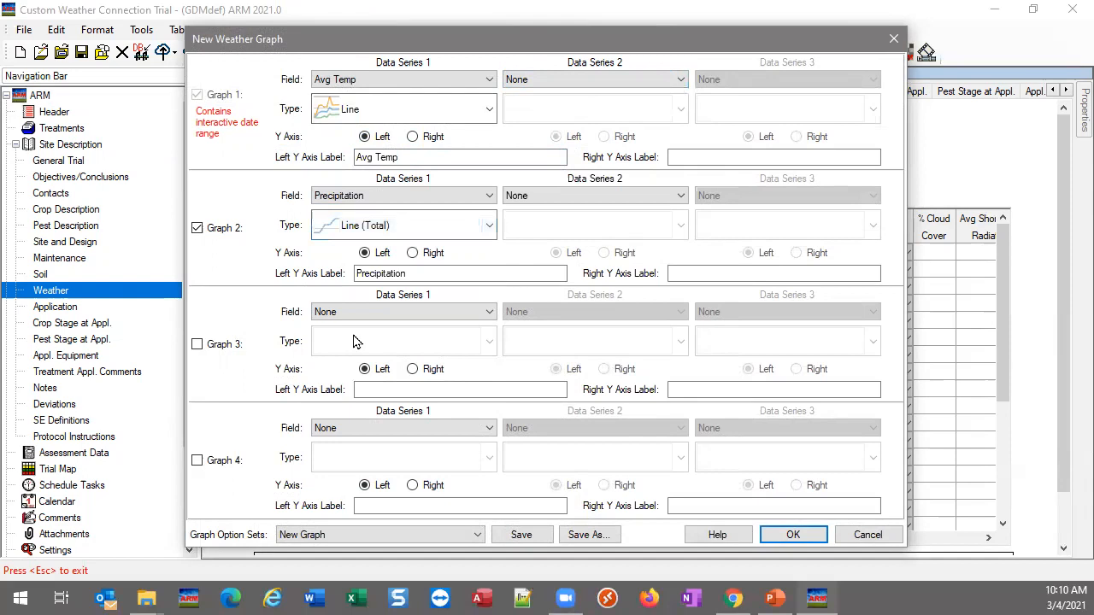
pyautogui.click(415, 273)
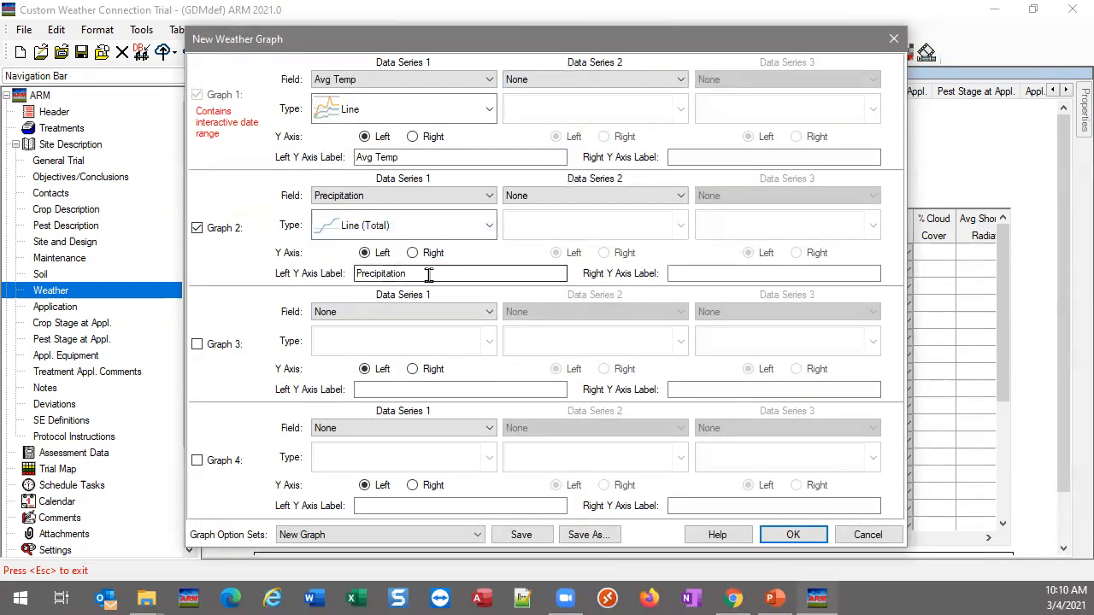
pyautogui.click(791, 535)
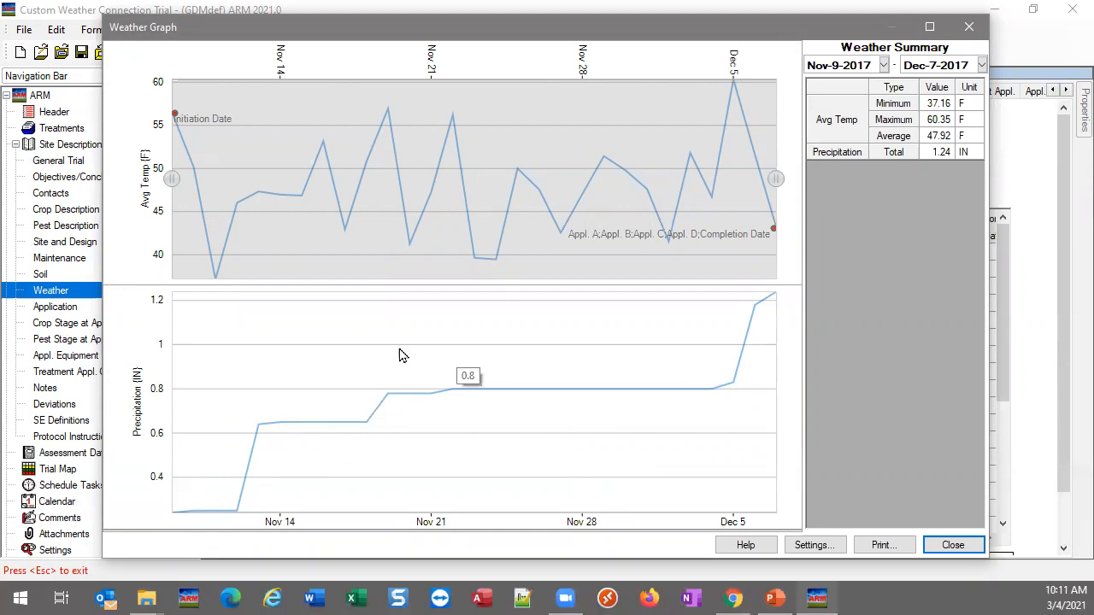
# Narrow the weather graph's interactive date range to Nov-15-2017 through Nov-20-2017
pyautogui.moveTo(775, 179); pyautogui.dragTo(610, 185)
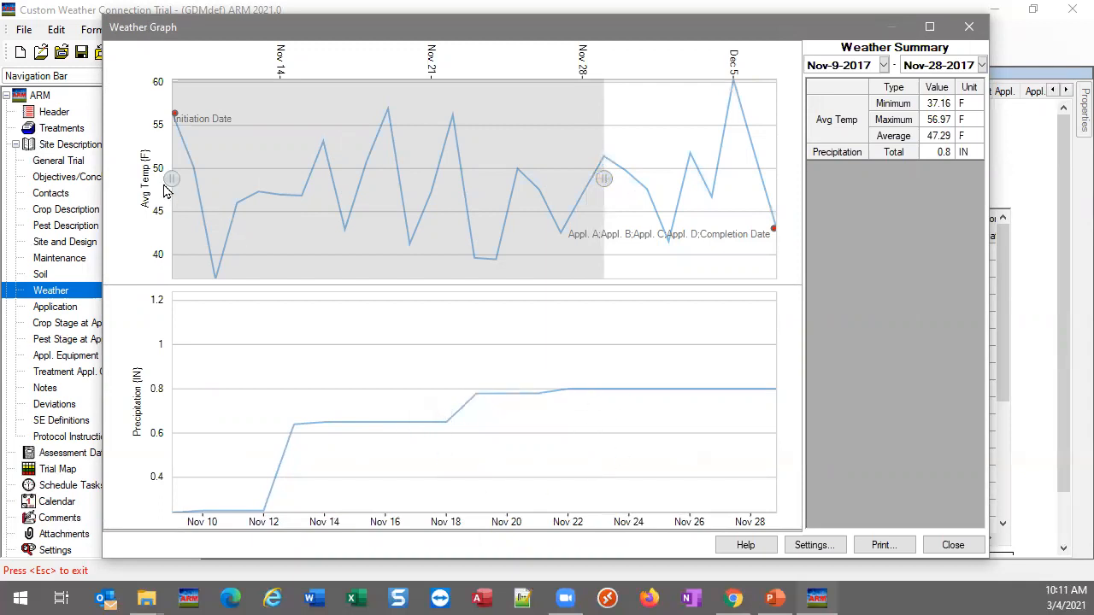
pyautogui.moveTo(172, 179)
pyautogui.mouseDown()
pyautogui.moveTo(296, 181)
pyautogui.moveTo(268, 179)
pyautogui.moveTo(279, 178)
pyautogui.mouseUp()
pyautogui.moveTo(605, 179); pyautogui.dragTo(441, 191)
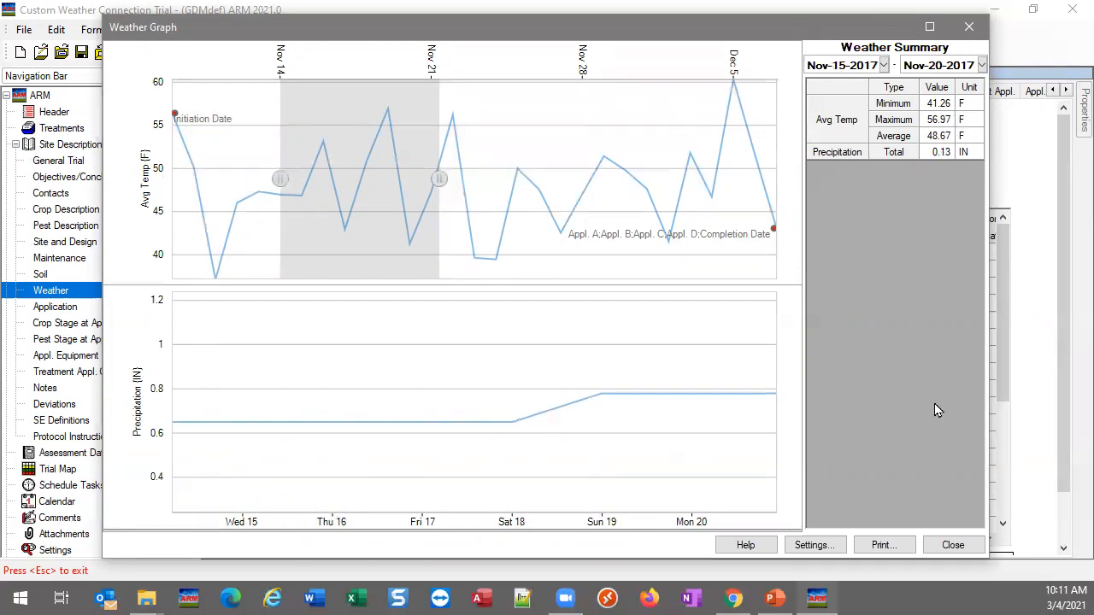
# Copy the weather graph to the clipboard
pyautogui.rightClick(906, 503)
pyautogui.click(872, 466)
pyautogui.rightClick(630, 313)
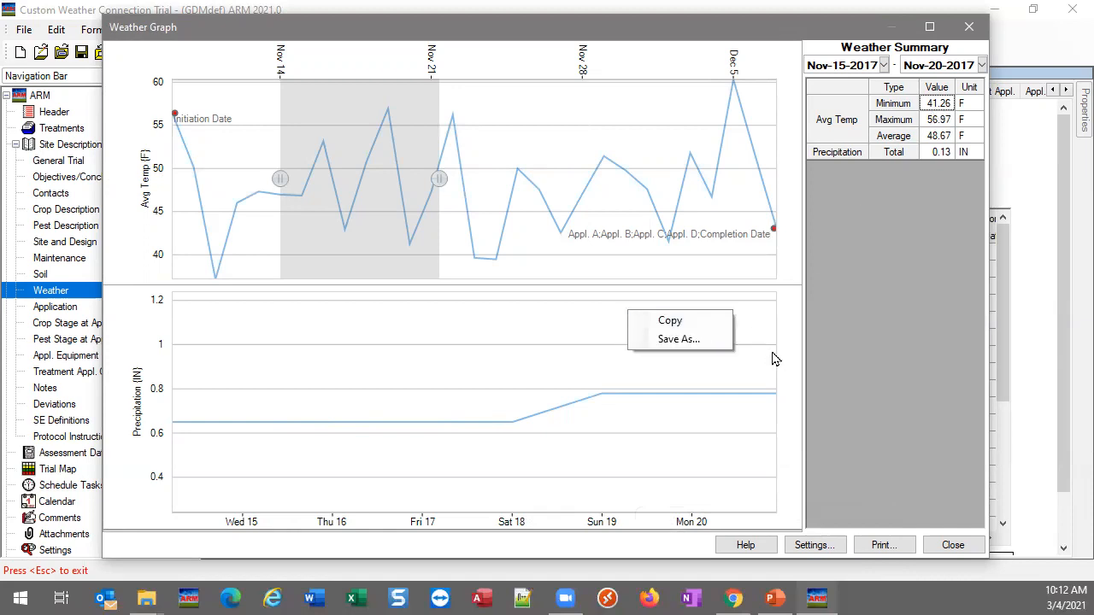
pyautogui.click(677, 322)
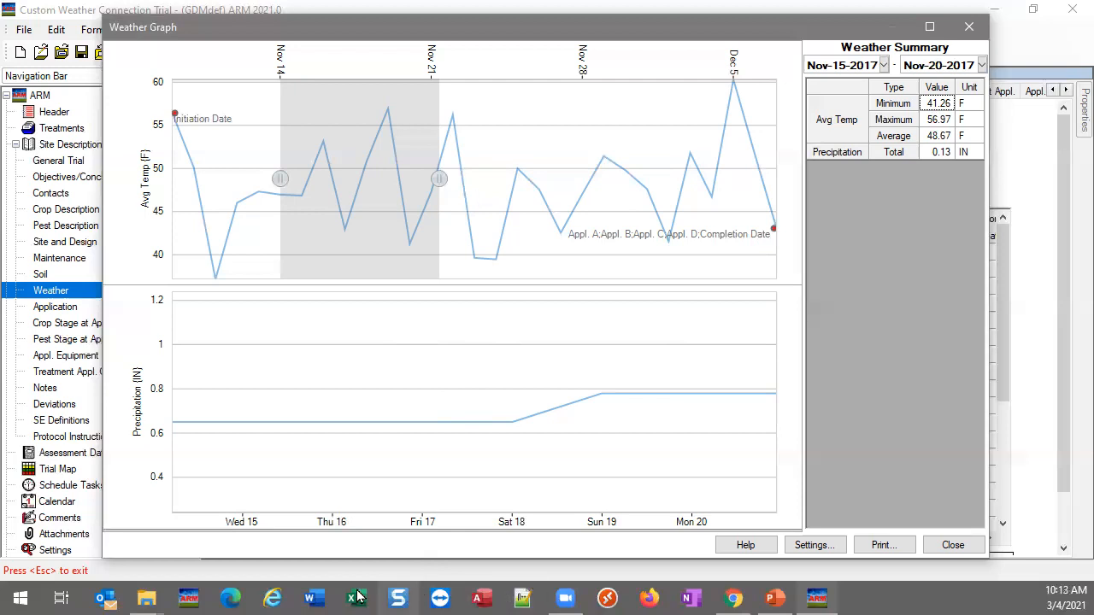
# Switch to Word, create a blank document and paste the copied weather graph into it to check the picture
pyautogui.click(314, 598)
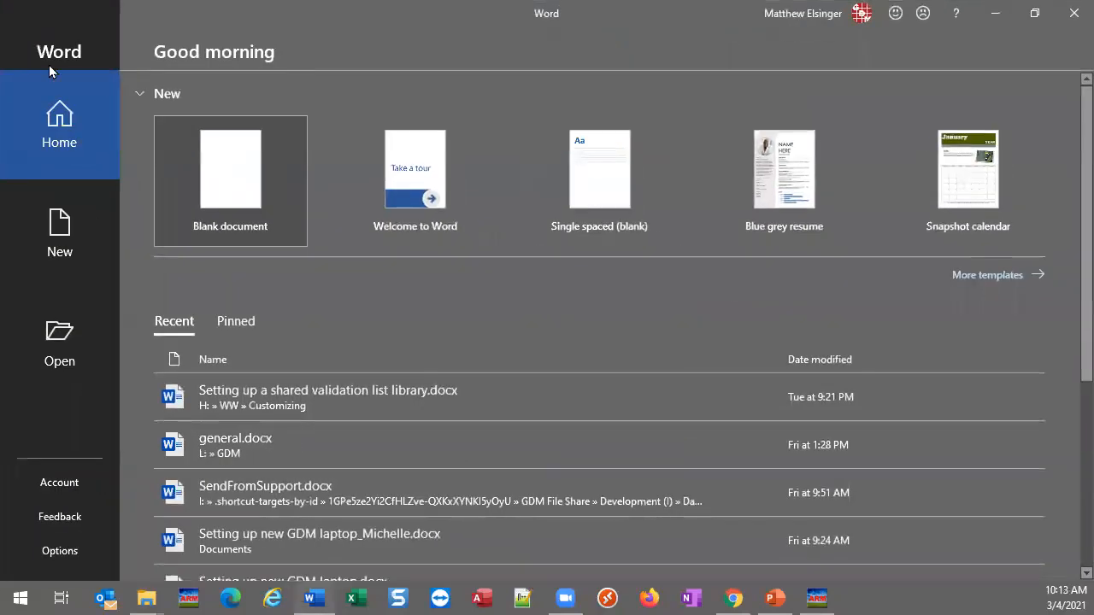
pyautogui.click(242, 171)
pyautogui.hotkey('ctrl', 'v')
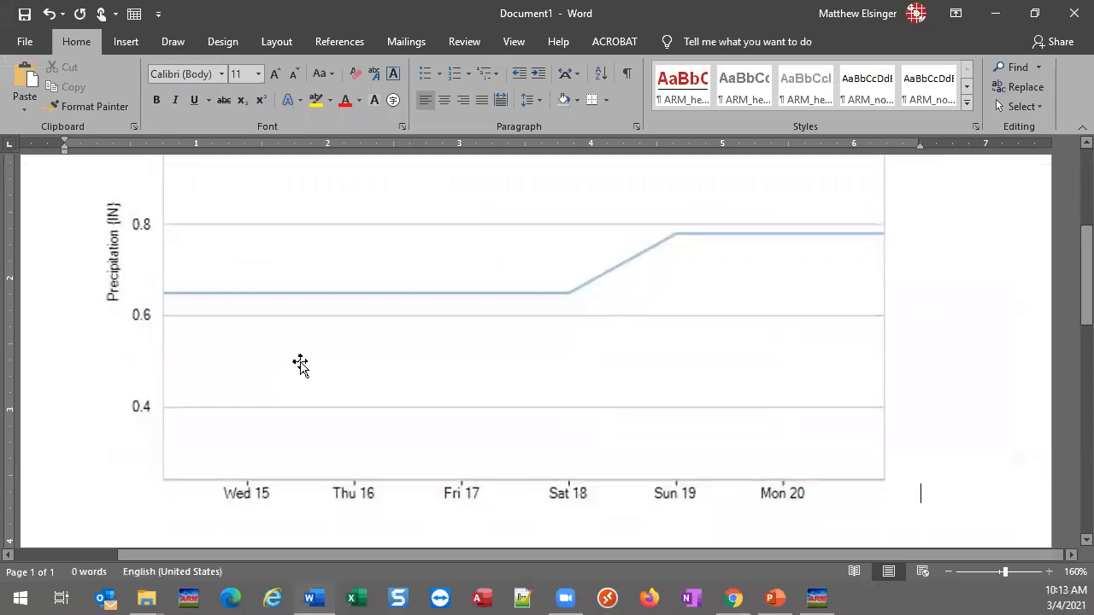
pyautogui.click(480, 357)
pyautogui.scroll(3, 480, 356)
pyautogui.scroll(-5, 462, 364)
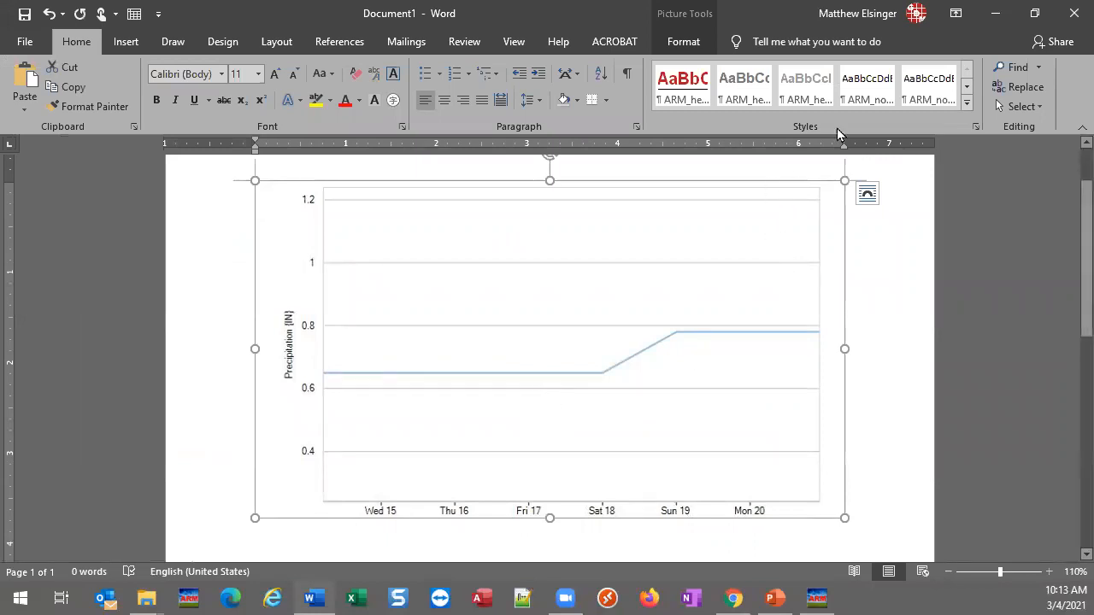
# Return to ARM and close the weather graph without saving its settings
pyautogui.click(995, 15)
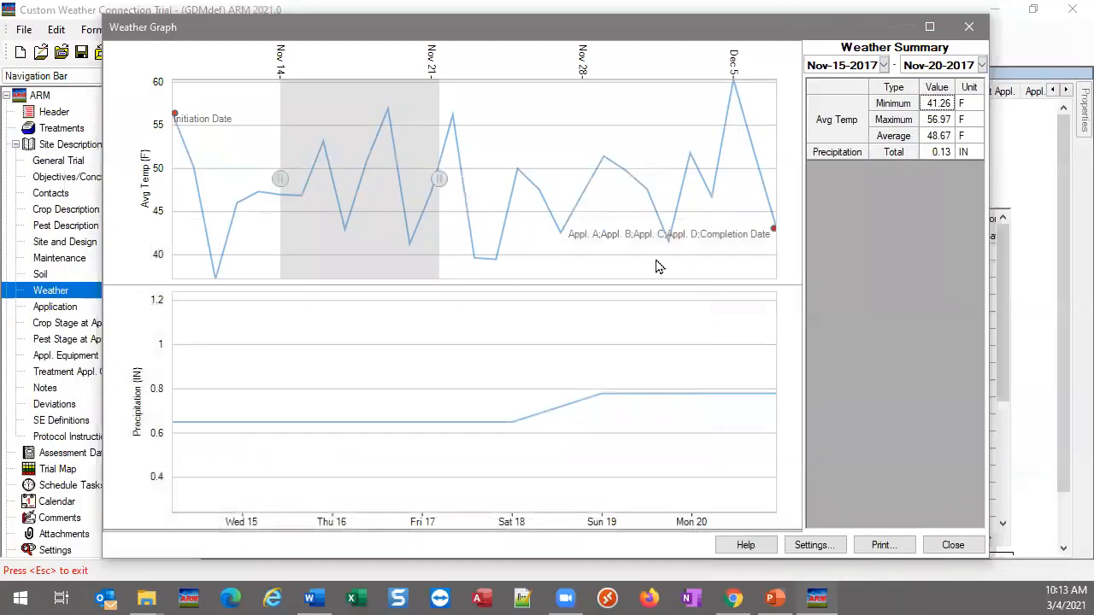
pyautogui.click(951, 545)
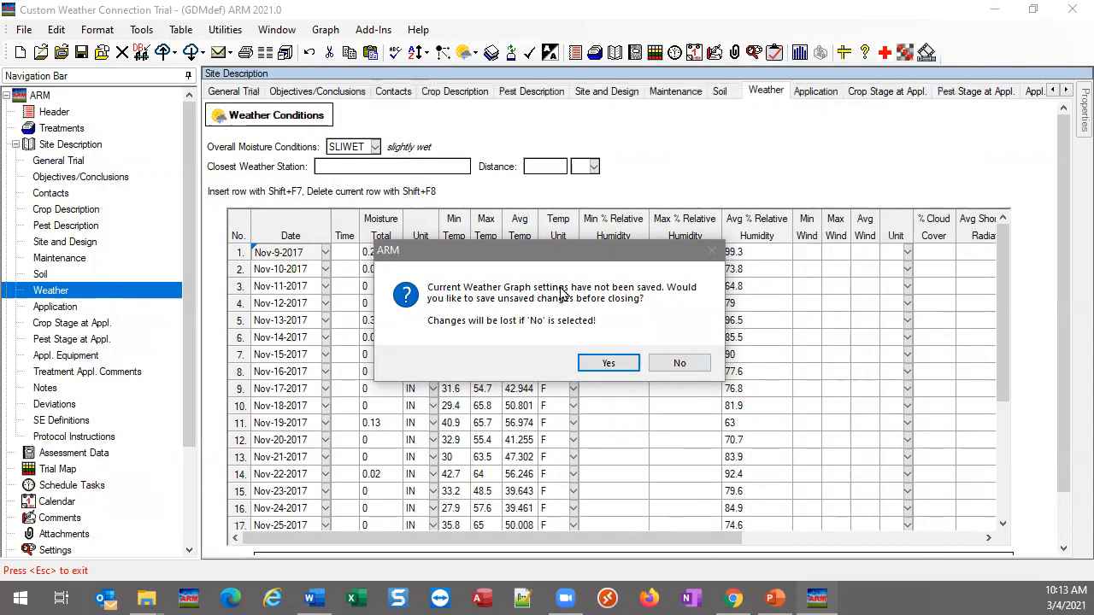
pyautogui.click(679, 364)
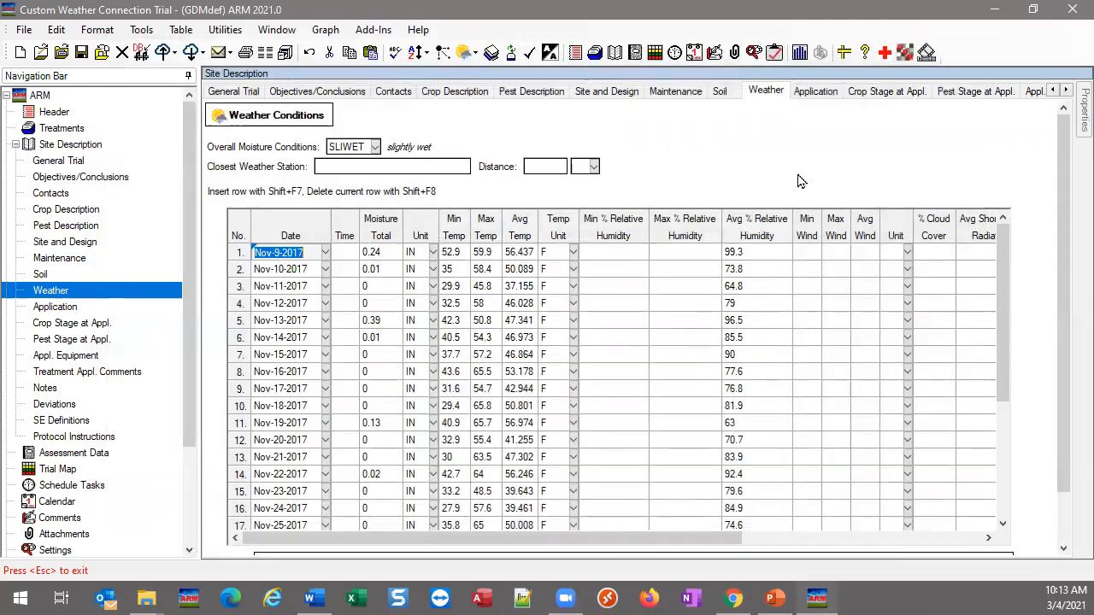
# Switch to the ARM_2020.x_Changes.pptx presentation in PowerPoint and show the Column Diagnostics title slide
pyautogui.click(994, 9)
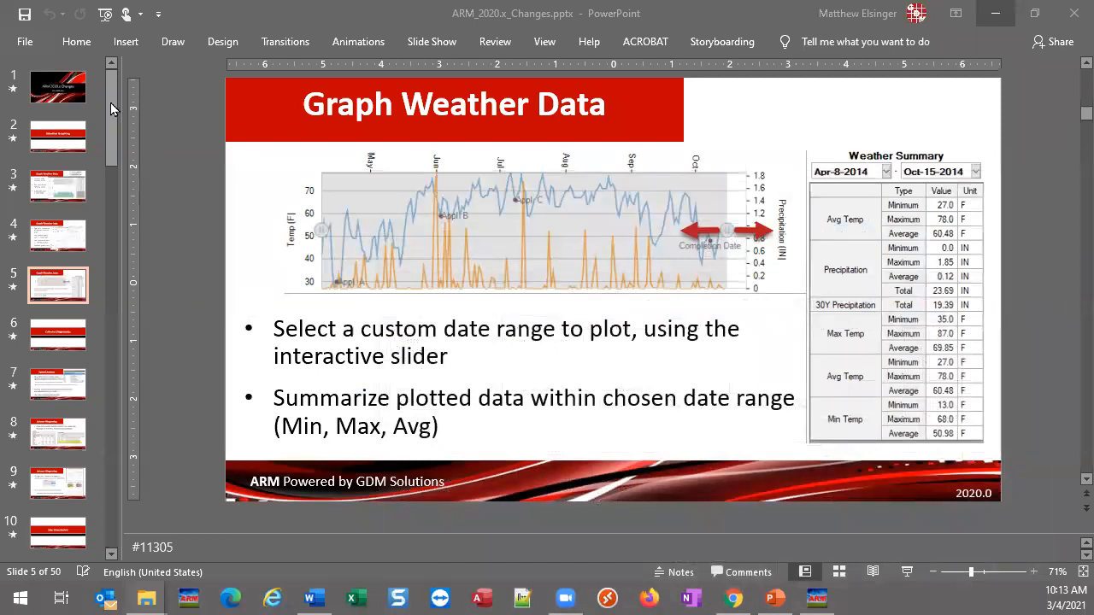
pyautogui.click(61, 340)
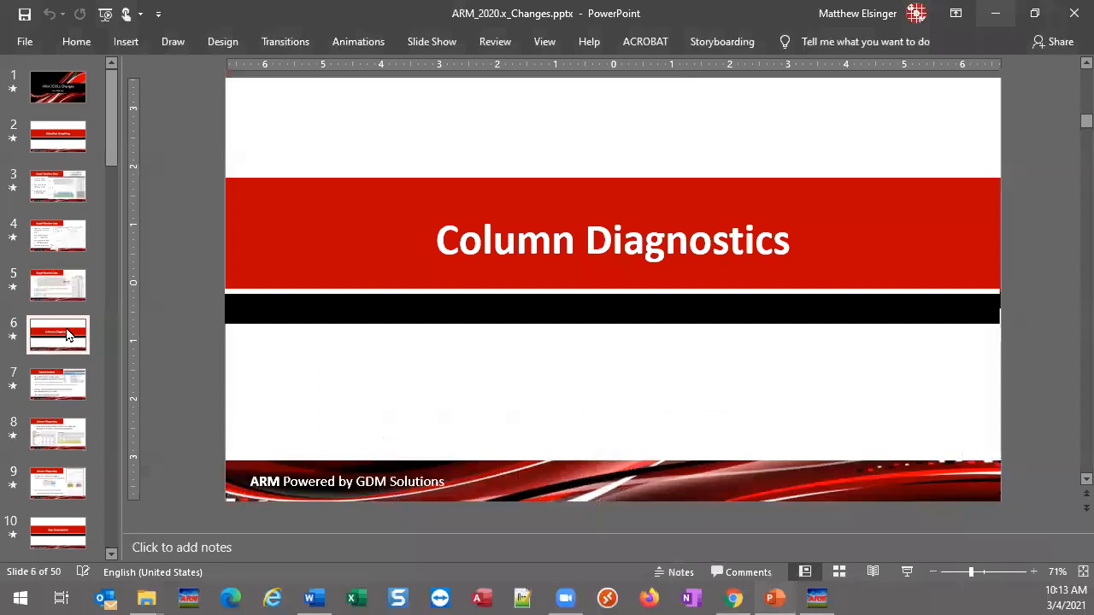
pyautogui.scroll(-5, 68, 335)
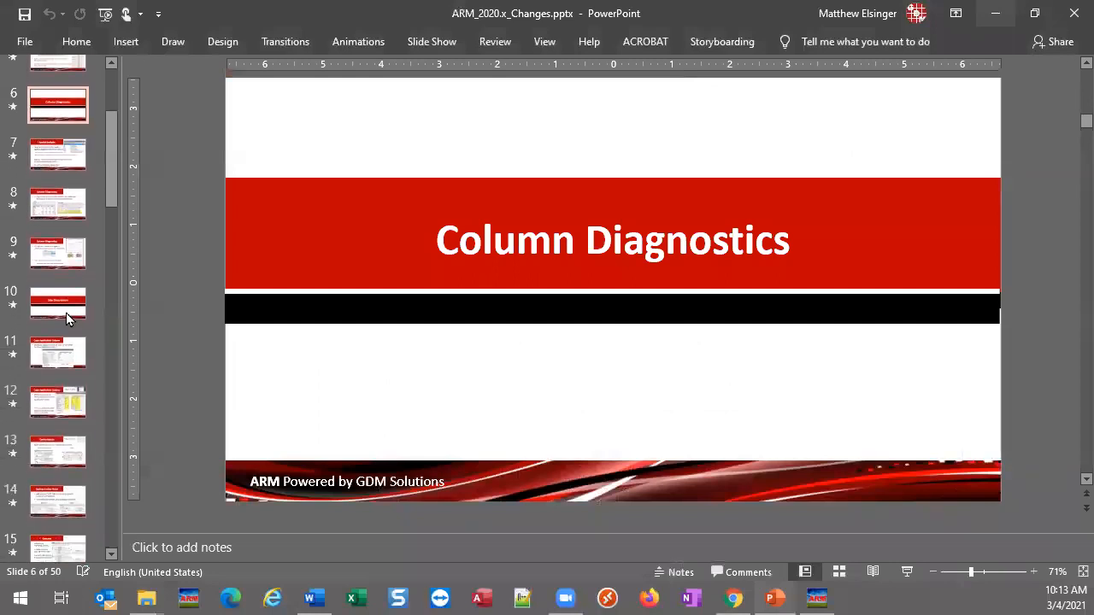